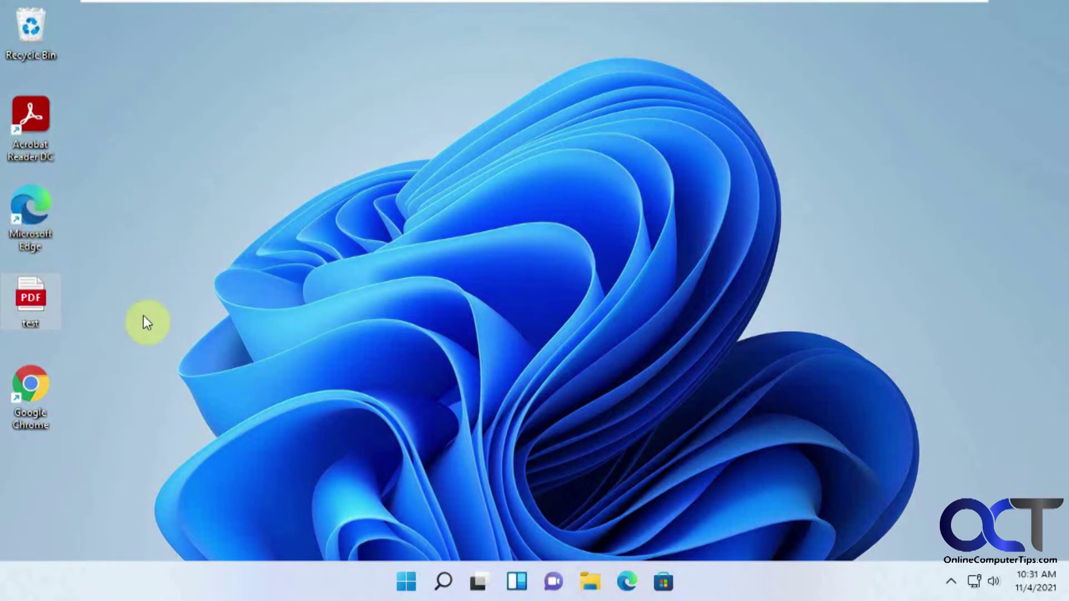
Step: Check which app opens test.pdf, then choose Adobe Acrobat Reader DC from Open with > Choose another app
{"action": "double_click", "coordinate": [31, 299]}
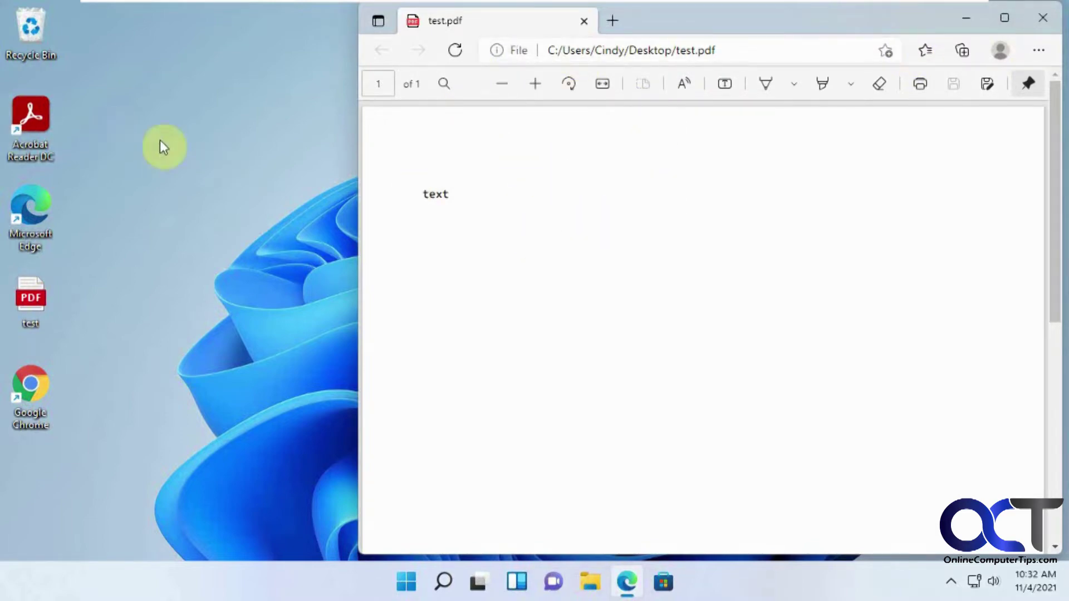
{"action": "left_click", "coordinate": [1043, 18]}
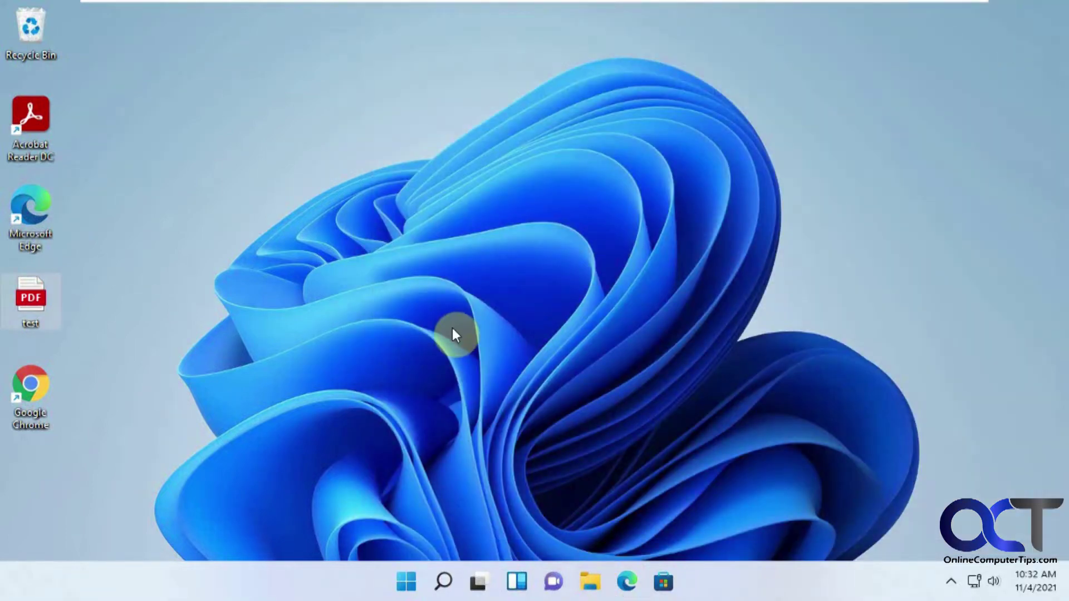
{"action": "right_click", "coordinate": [41, 302]}
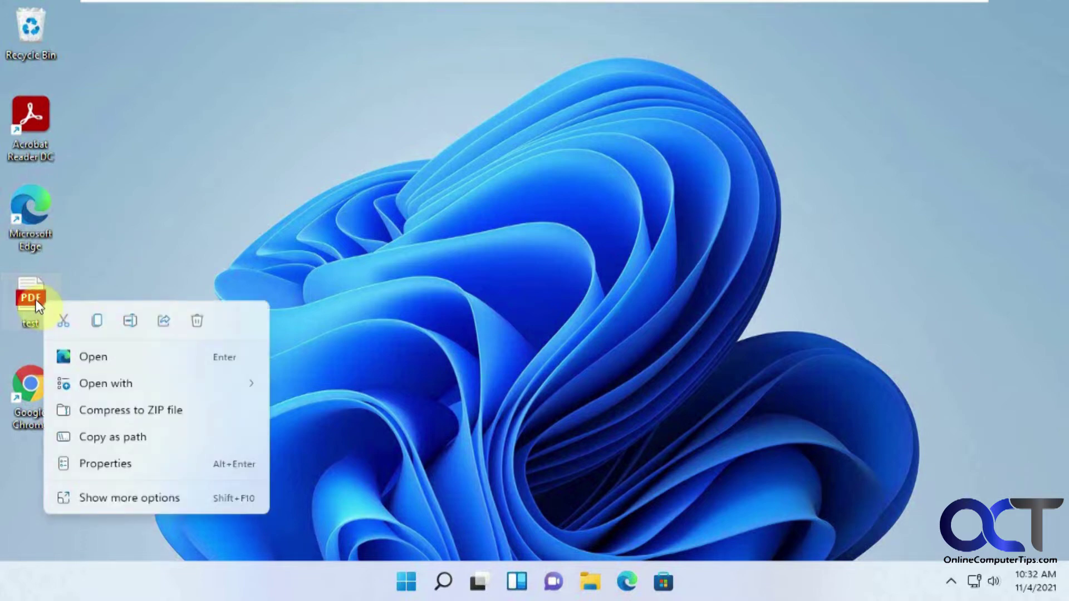
{"action": "mouse_move", "coordinate": [148, 376]}
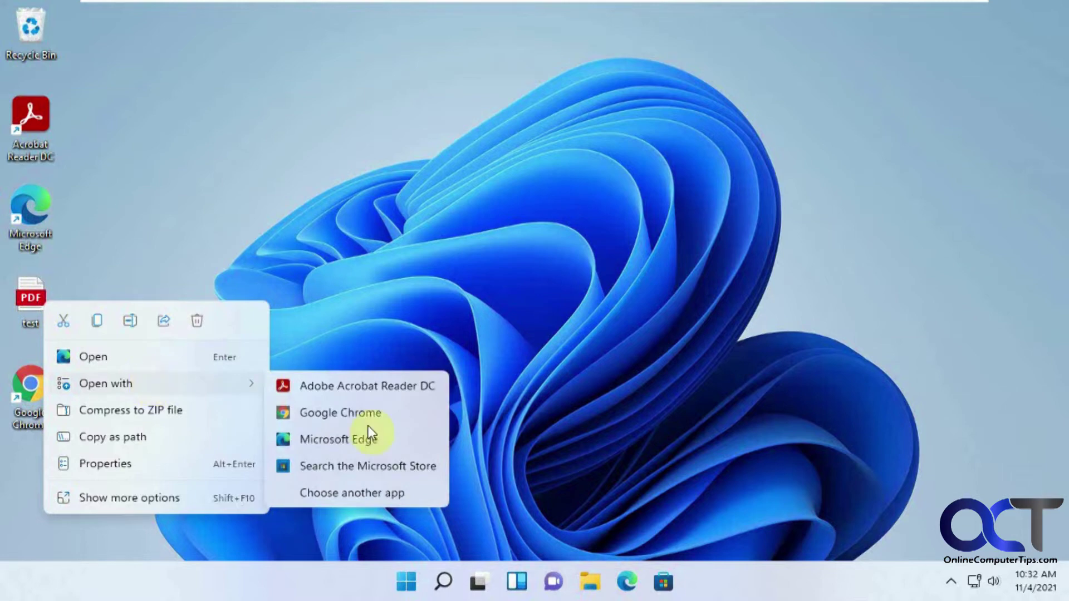
{"action": "left_click", "coordinate": [389, 492]}
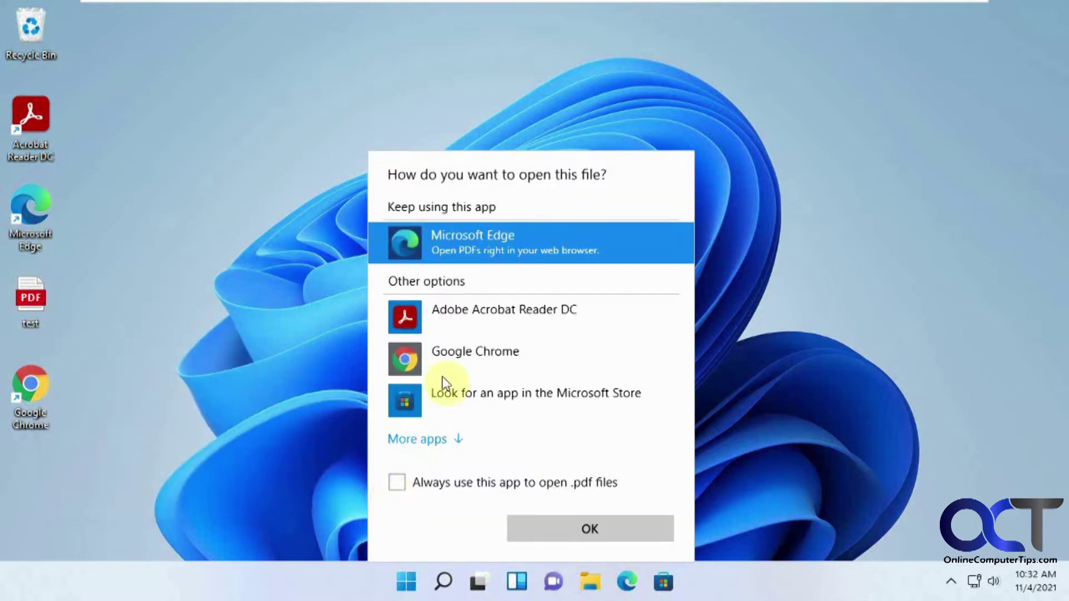
{"action": "left_click", "coordinate": [500, 309]}
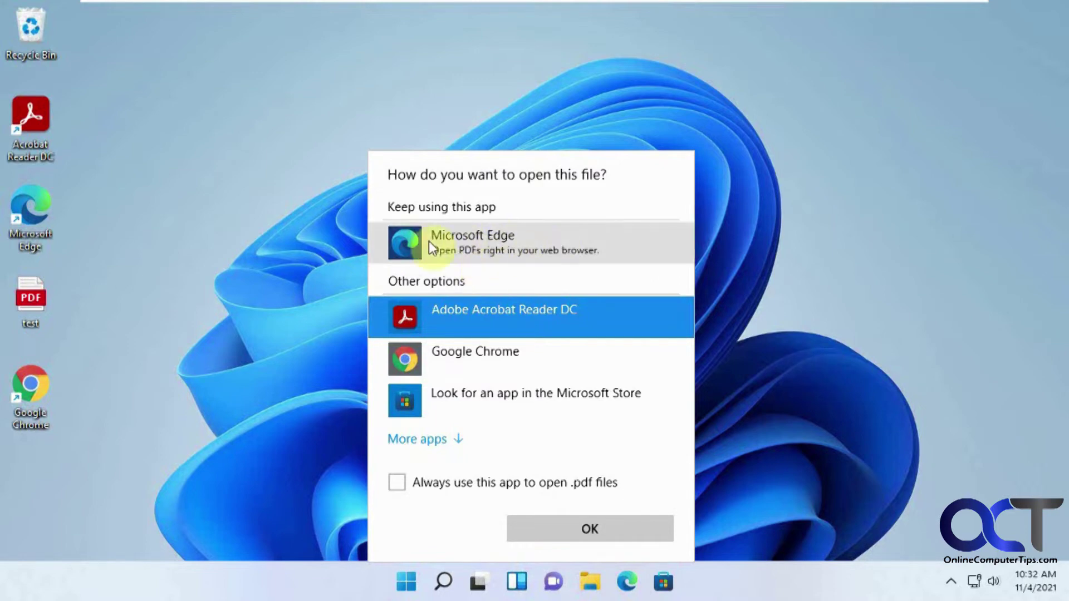
Step: Dismiss the app chooser and go to Settings > Apps > Default apps
{"action": "left_click", "coordinate": [758, 296]}
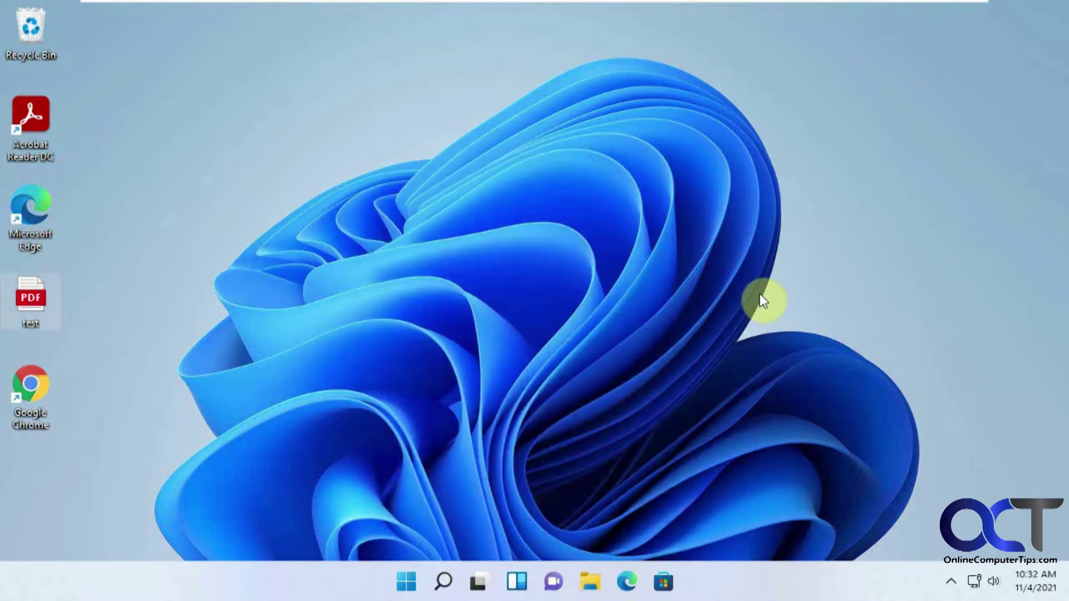
{"action": "left_click", "coordinate": [407, 586]}
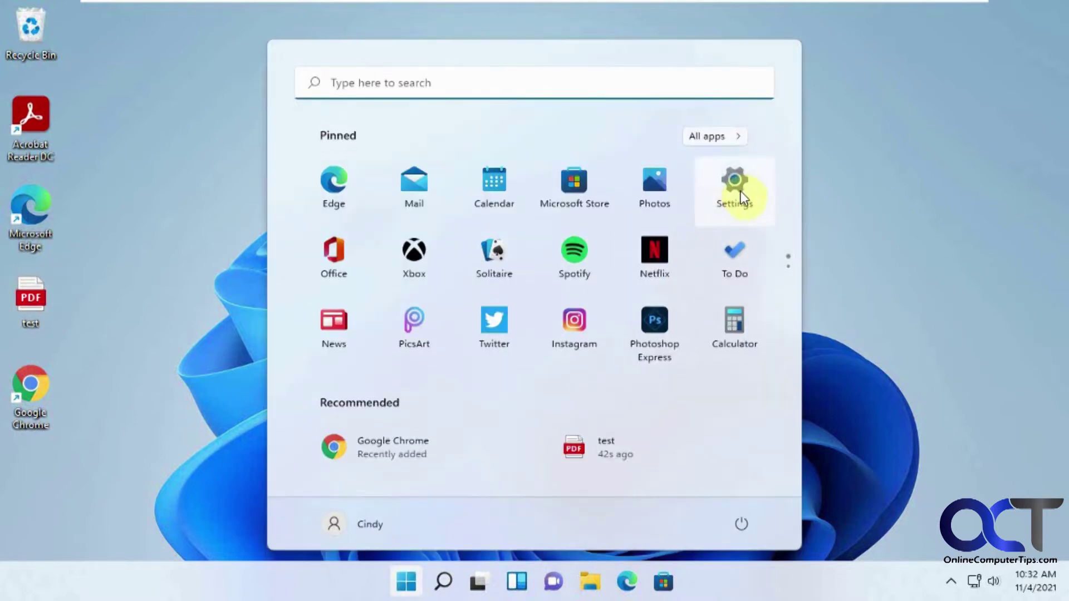
{"action": "left_click", "coordinate": [741, 191]}
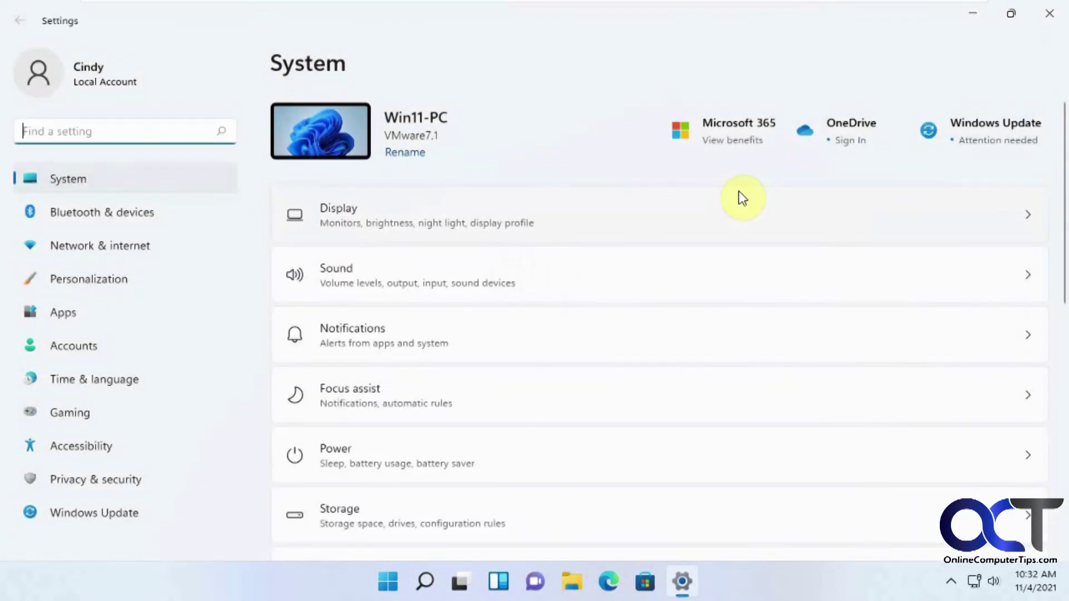
{"action": "left_click", "coordinate": [64, 315]}
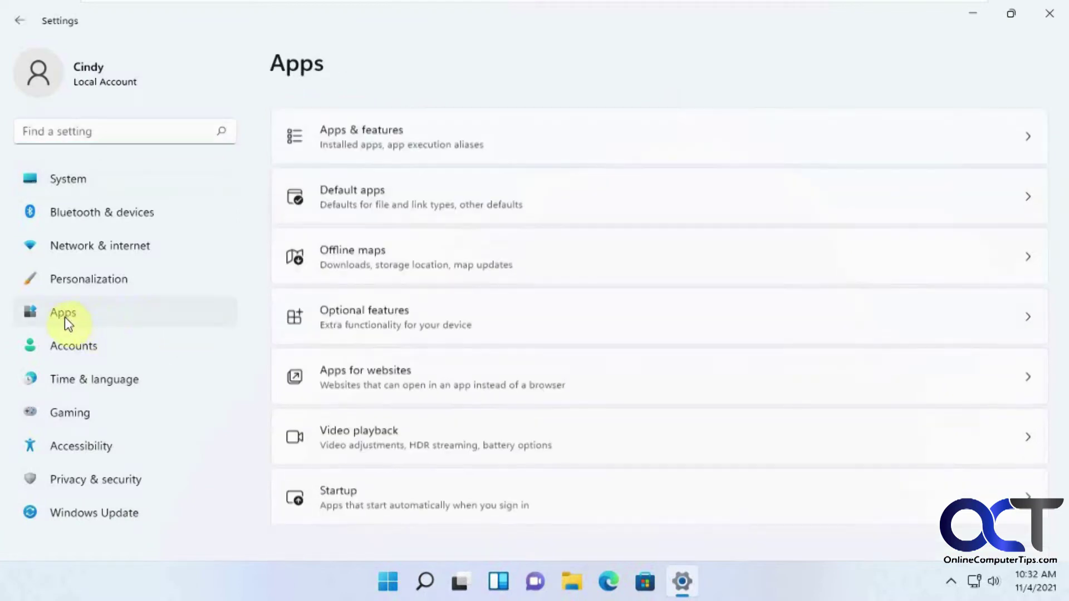
{"action": "left_click", "coordinate": [390, 193]}
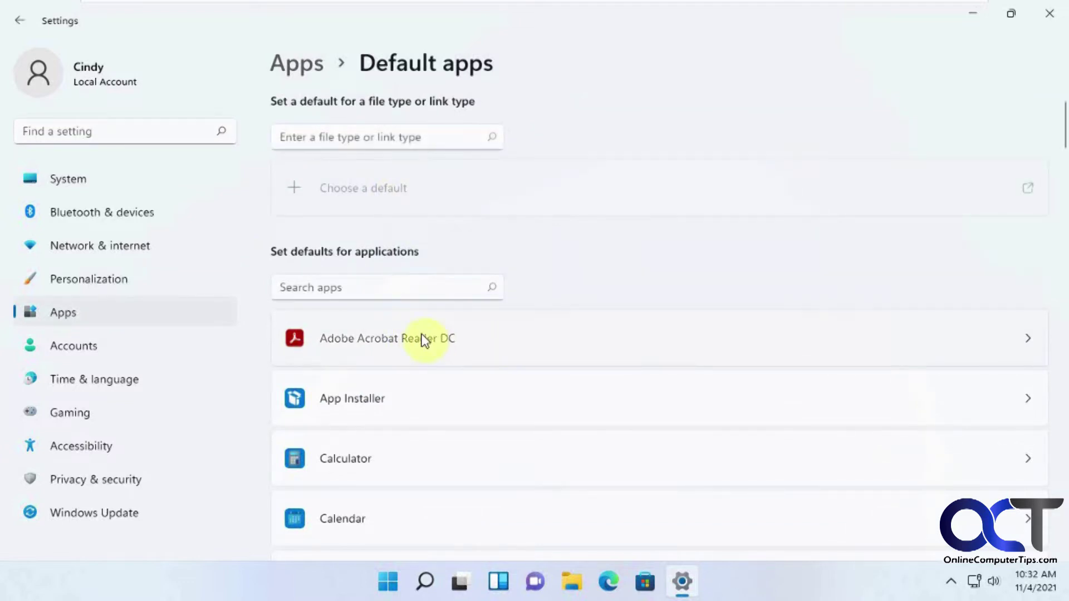
Step: Open Adobe Acrobat Reader DC's file-type defaults and select the .pdf entry, still Microsoft Edge
{"action": "left_click", "coordinate": [422, 338]}
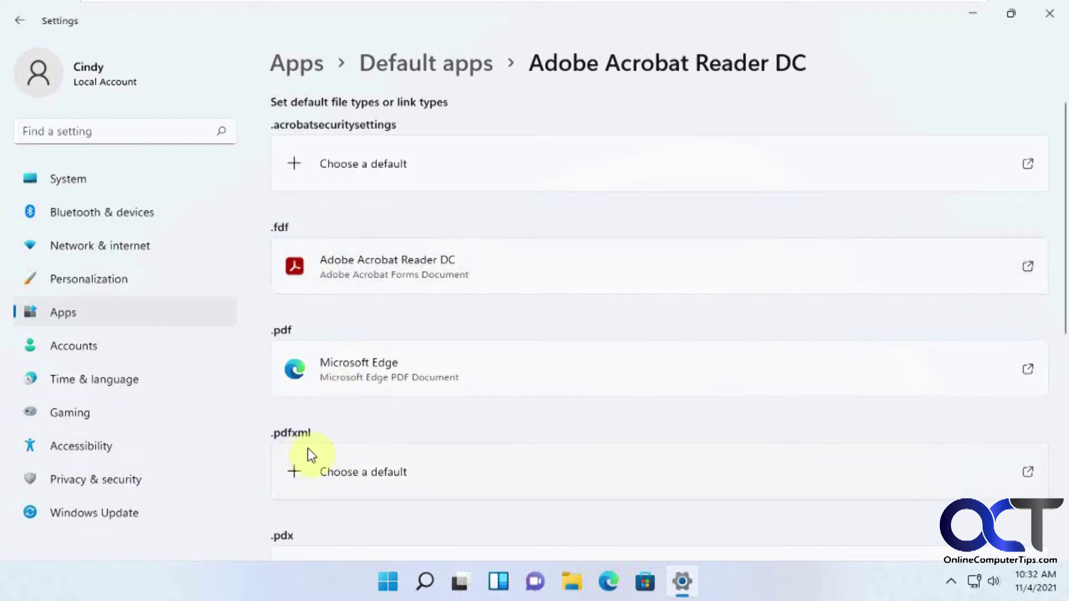
{"action": "scroll", "coordinate": [311, 451], "scroll_direction": "down", "scroll_amount": 2}
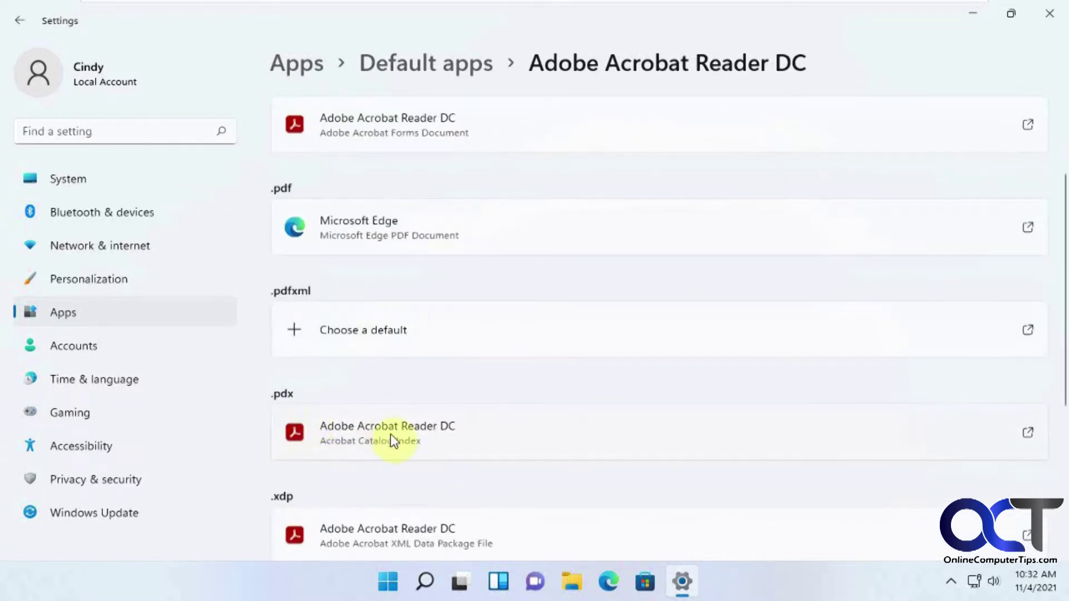
{"action": "scroll", "coordinate": [390, 434], "scroll_direction": "up", "scroll_amount": 2}
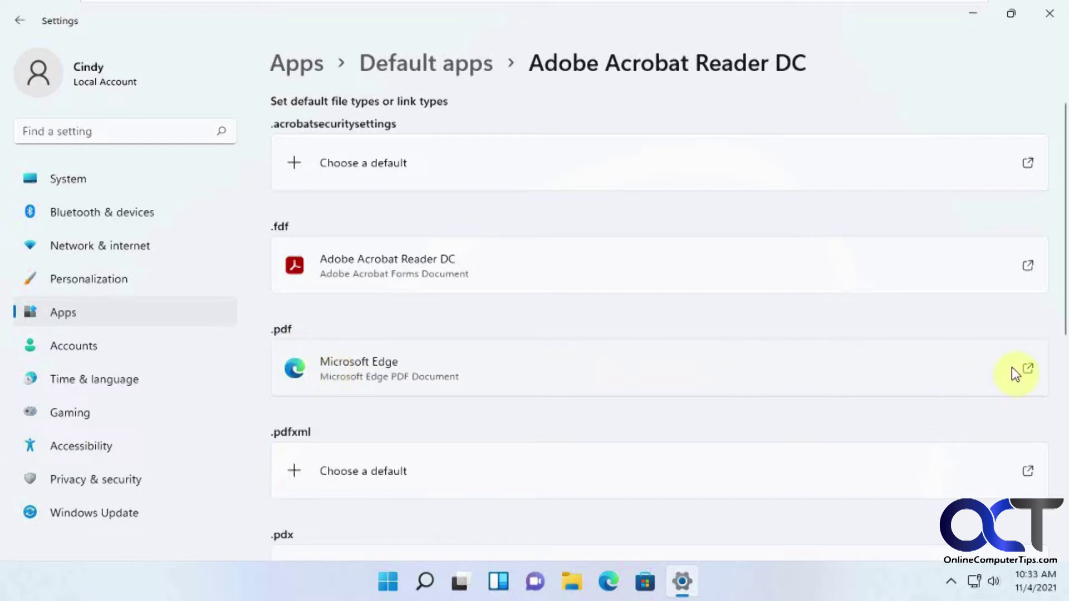
{"action": "left_click", "coordinate": [1025, 366]}
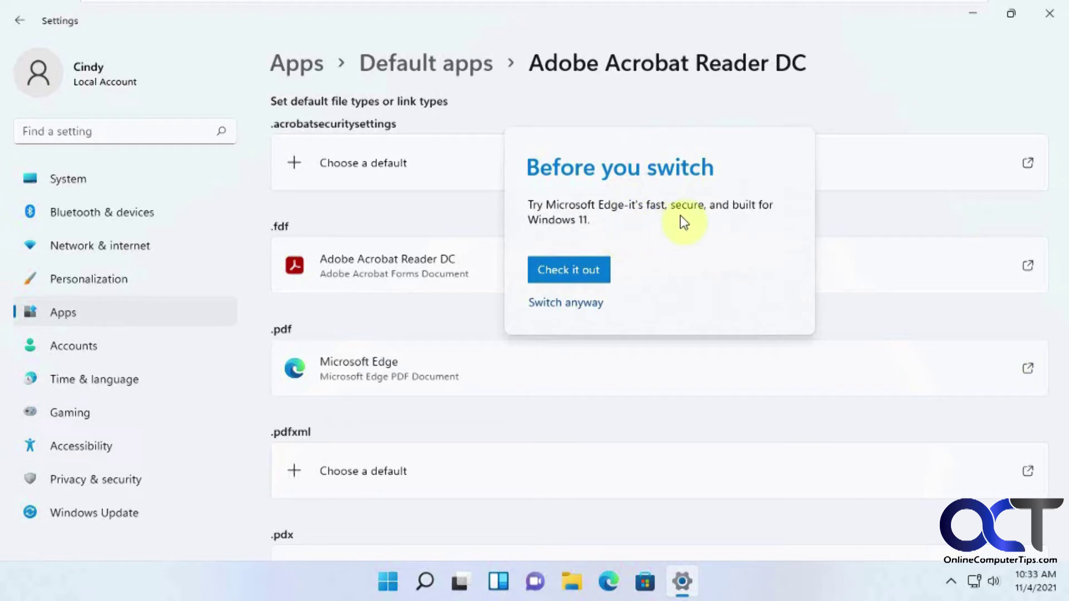
Step: Switch the .pdf default from Microsoft Edge to Adobe Acrobat Reader DC and confirm
{"action": "left_click", "coordinate": [581, 306]}
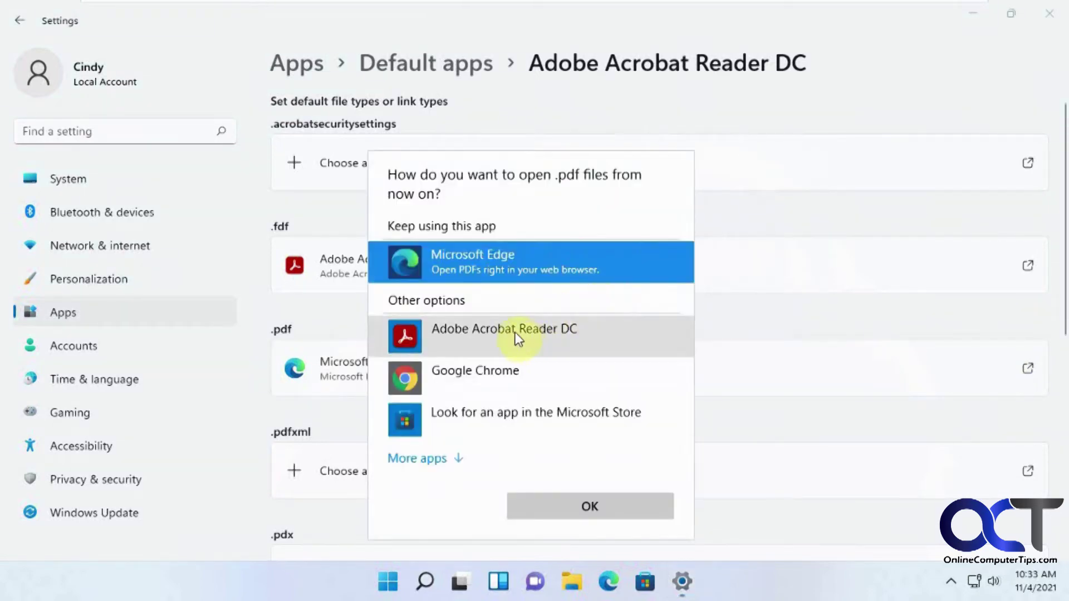
{"action": "left_click", "coordinate": [515, 333]}
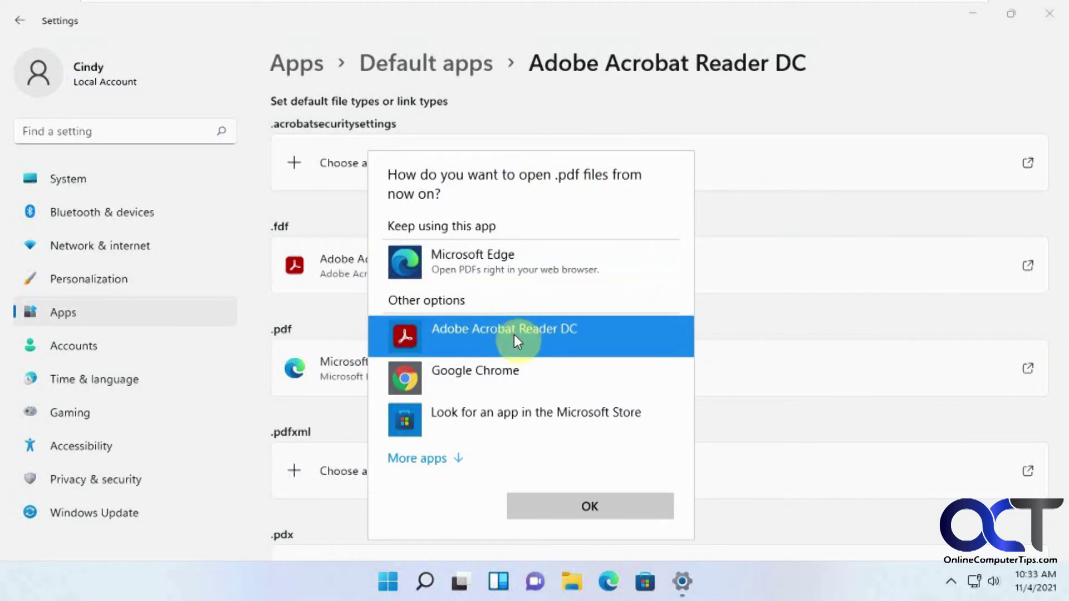
{"action": "left_click", "coordinate": [560, 504]}
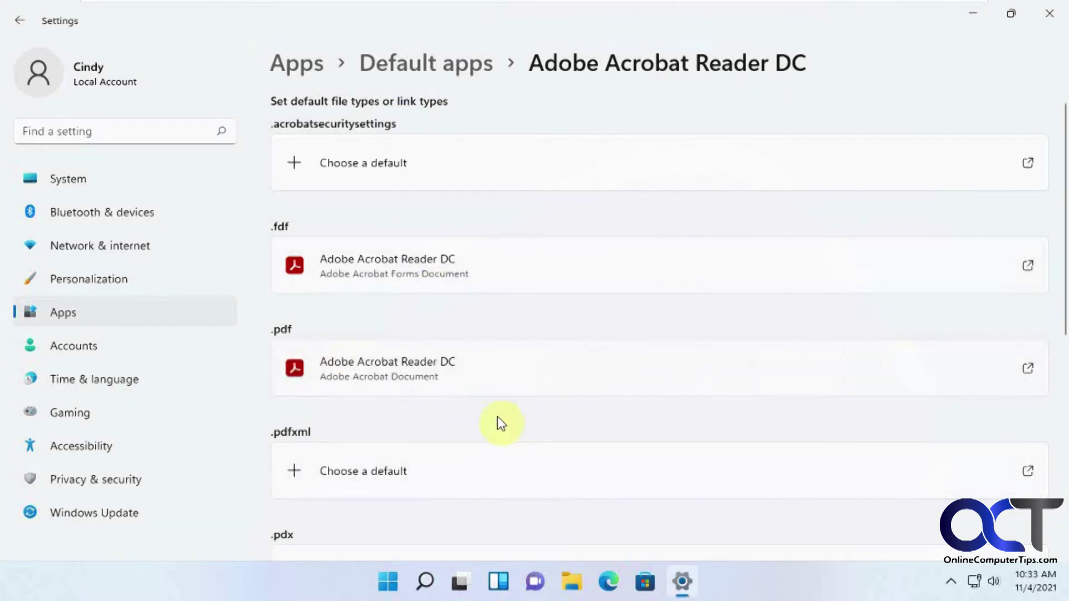
Step: Reopen Settings and return to Adobe Acrobat Reader DC's page under Apps > Default apps
{"action": "left_click", "coordinate": [1048, 13]}
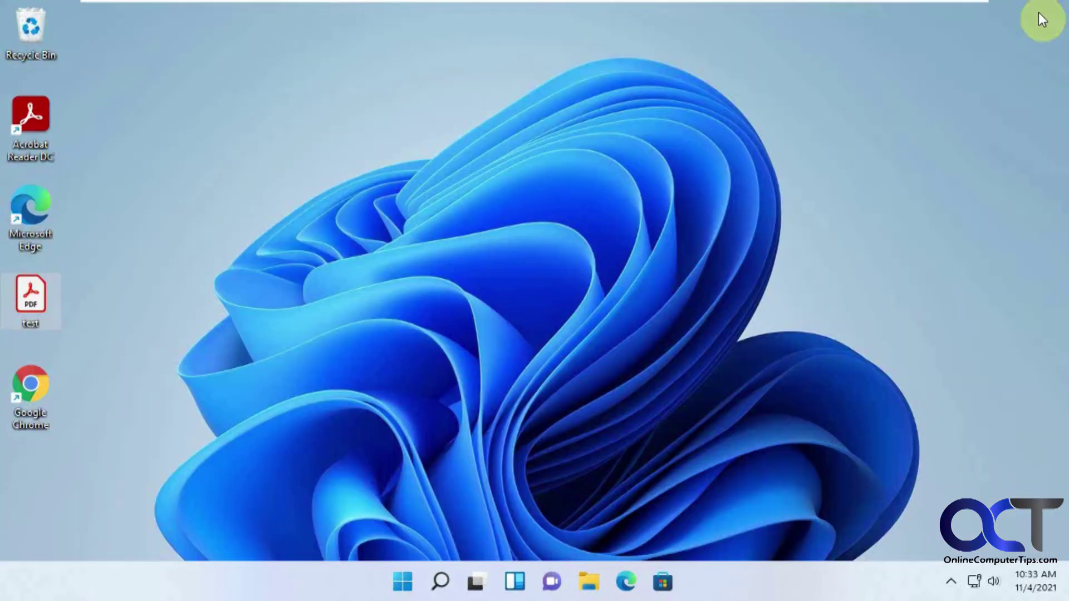
{"action": "left_click", "coordinate": [406, 581]}
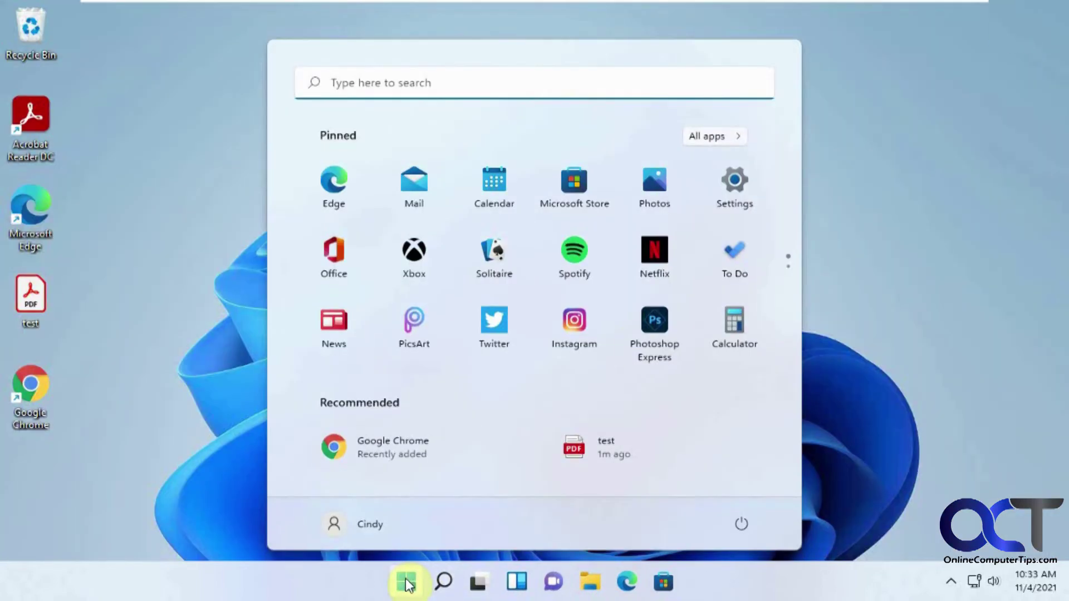
{"action": "left_click", "coordinate": [741, 183]}
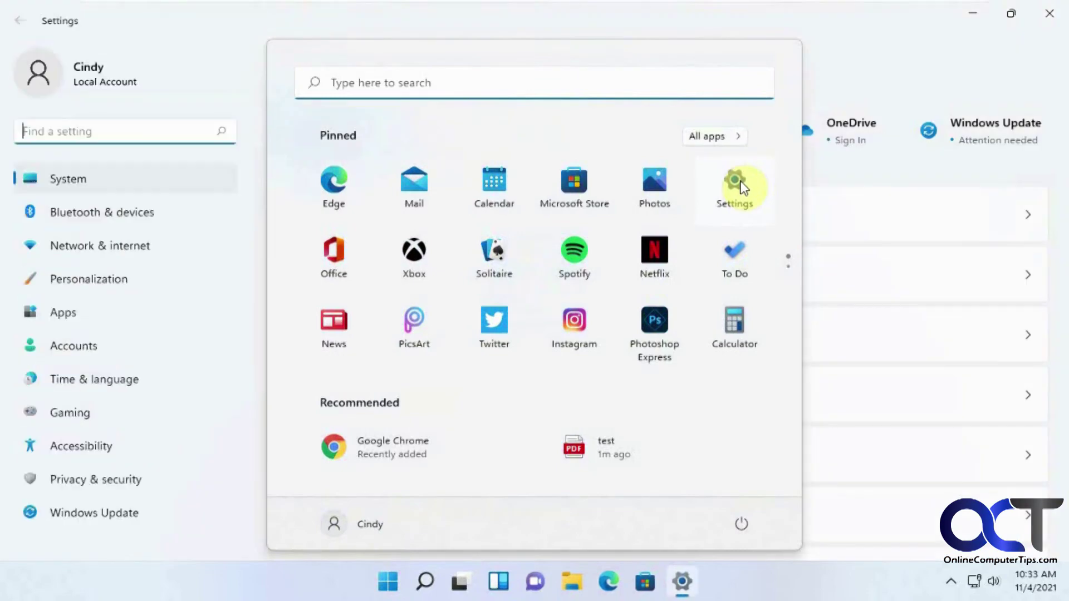
{"action": "left_click", "coordinate": [81, 315]}
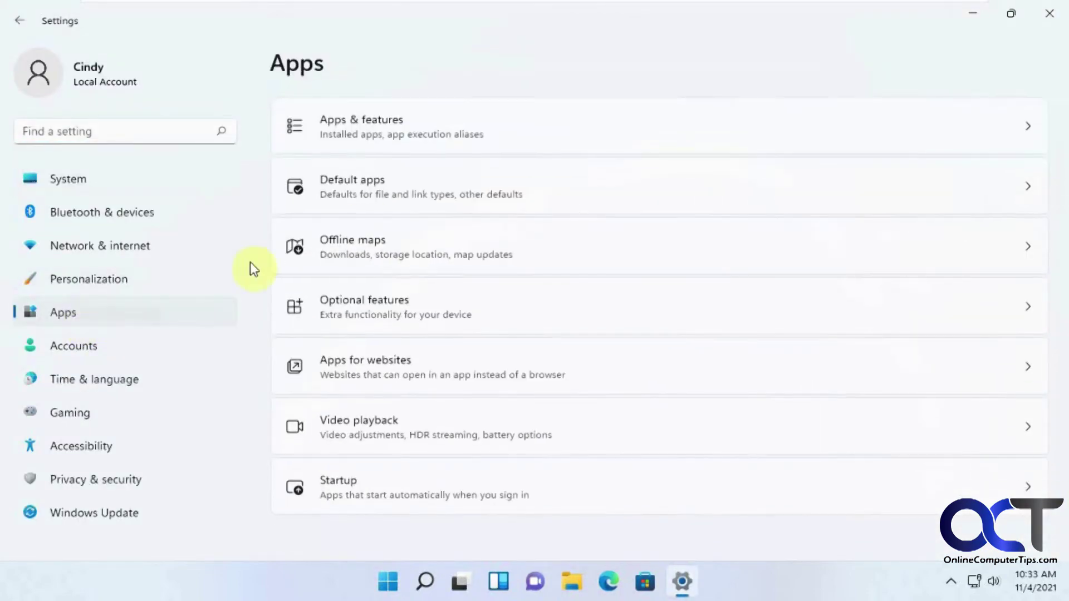
{"action": "left_click", "coordinate": [385, 195]}
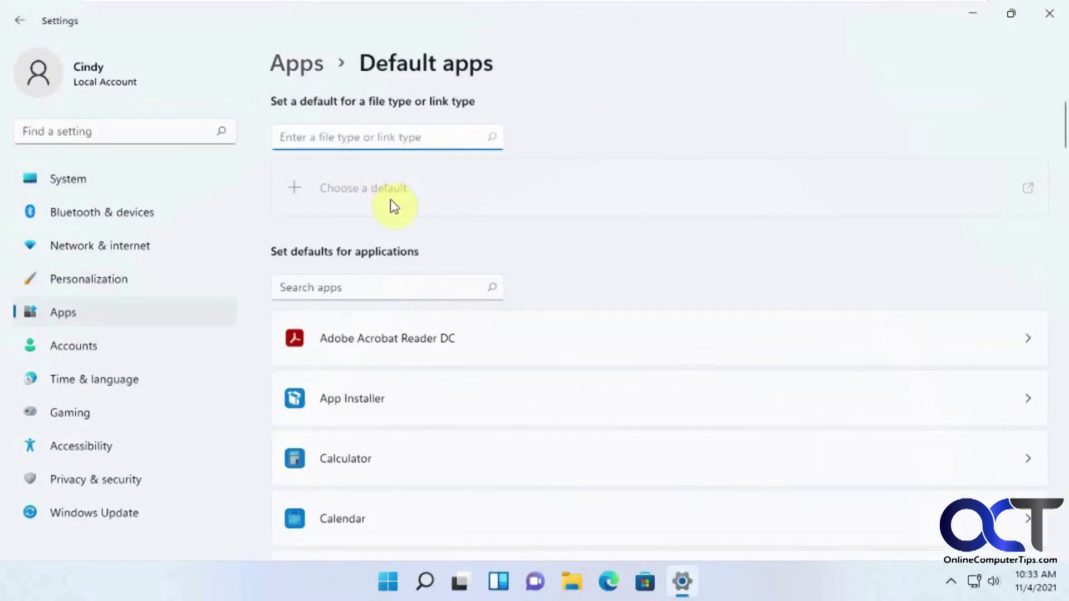
{"action": "left_click", "coordinate": [520, 343]}
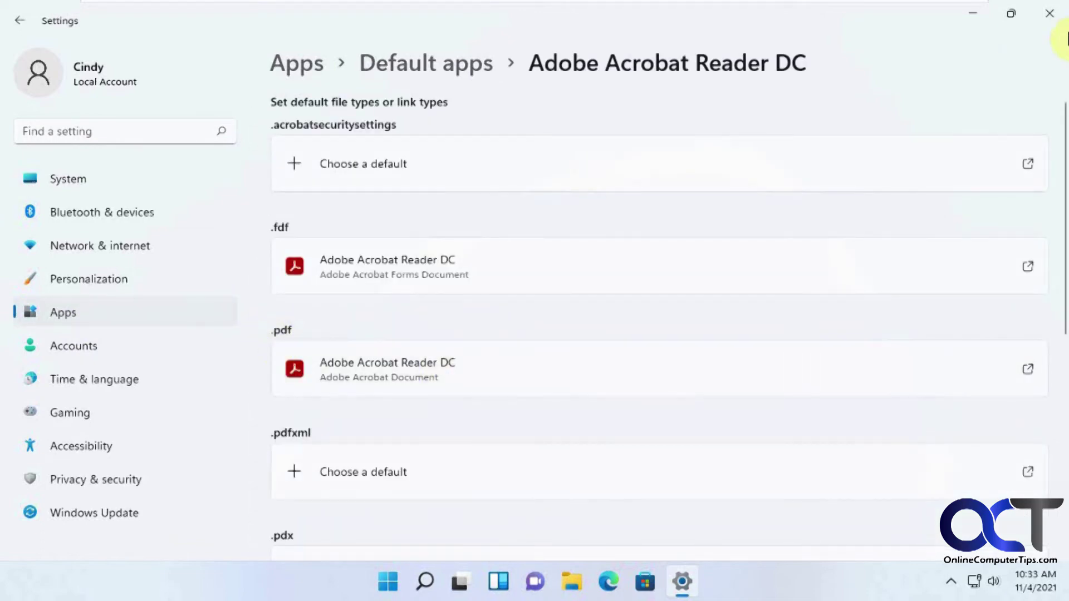
Step: Relaunch Settings to recheck Acrobat Reader's .pdf and .fdf defaults, then close Settings
{"action": "left_click", "coordinate": [1057, 16]}
{"action": "key", "text": "super"}
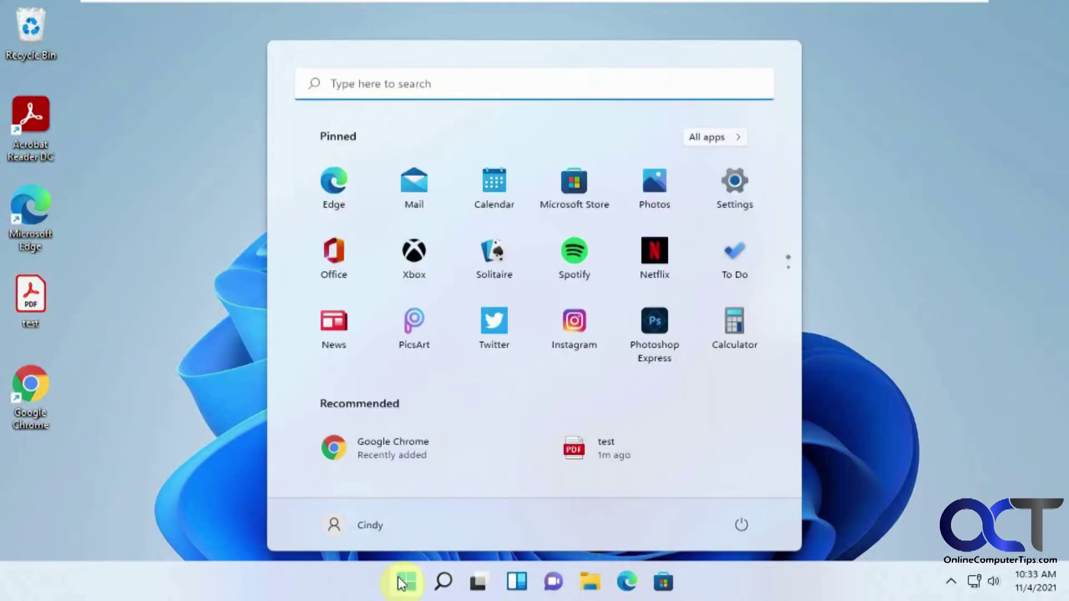
{"action": "left_click", "coordinate": [733, 203]}
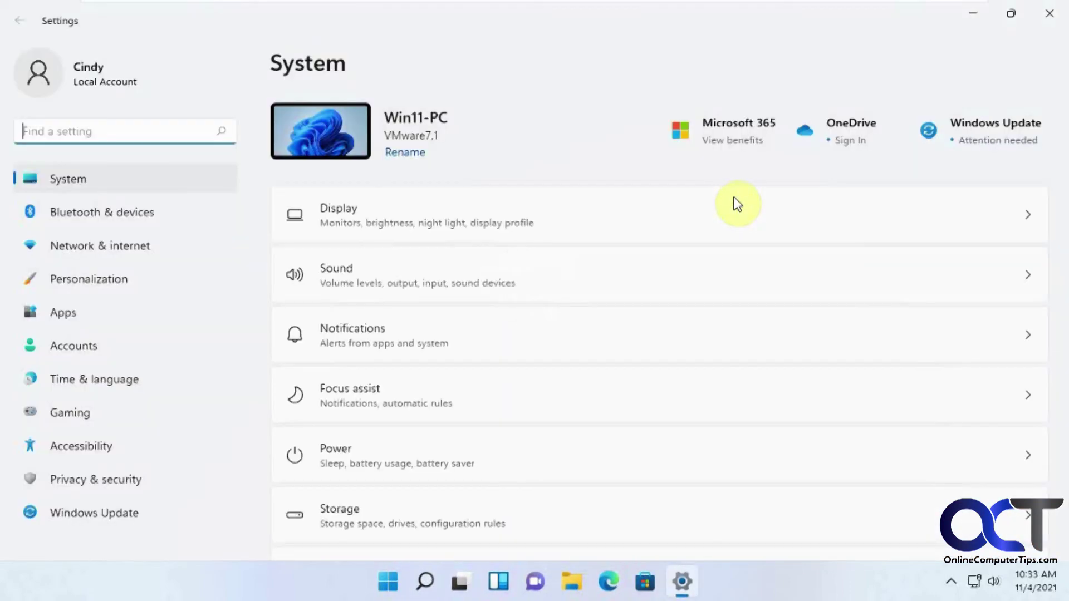
{"action": "left_click", "coordinate": [61, 316]}
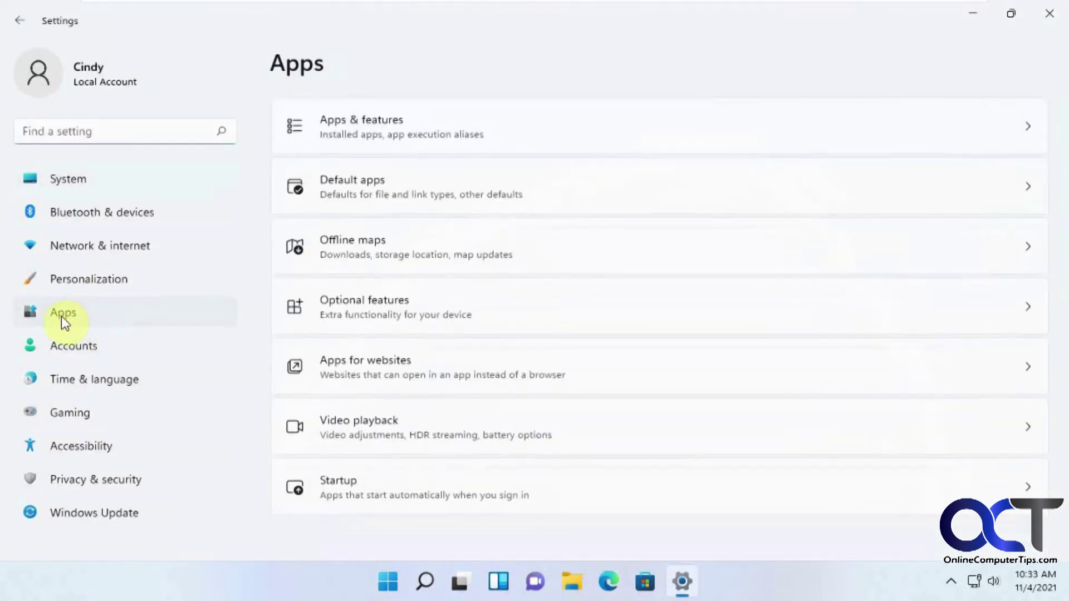
{"action": "left_click", "coordinate": [390, 197]}
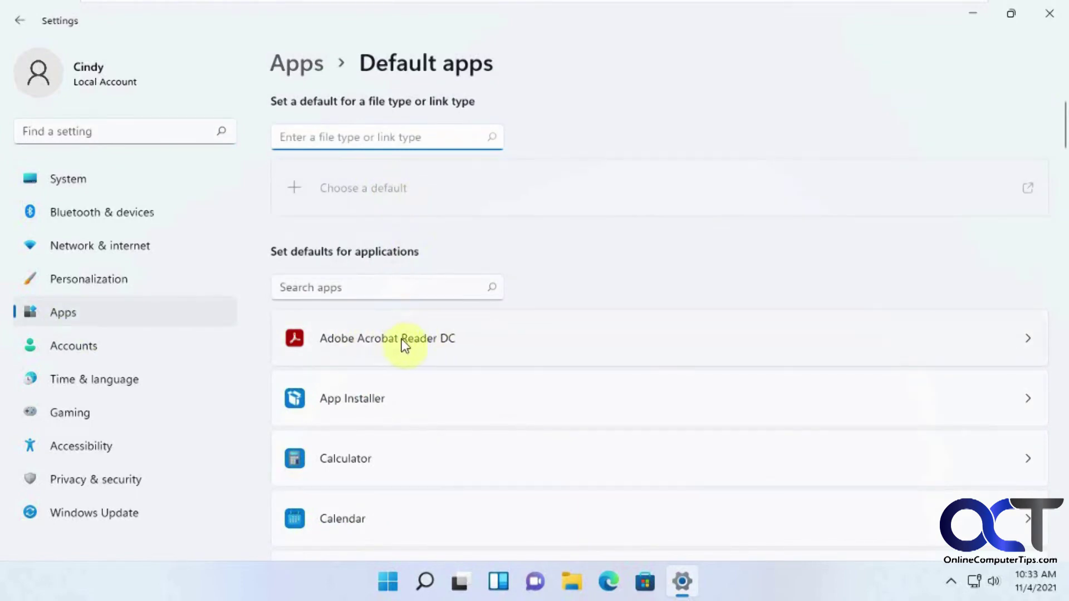
{"action": "left_click", "coordinate": [852, 350]}
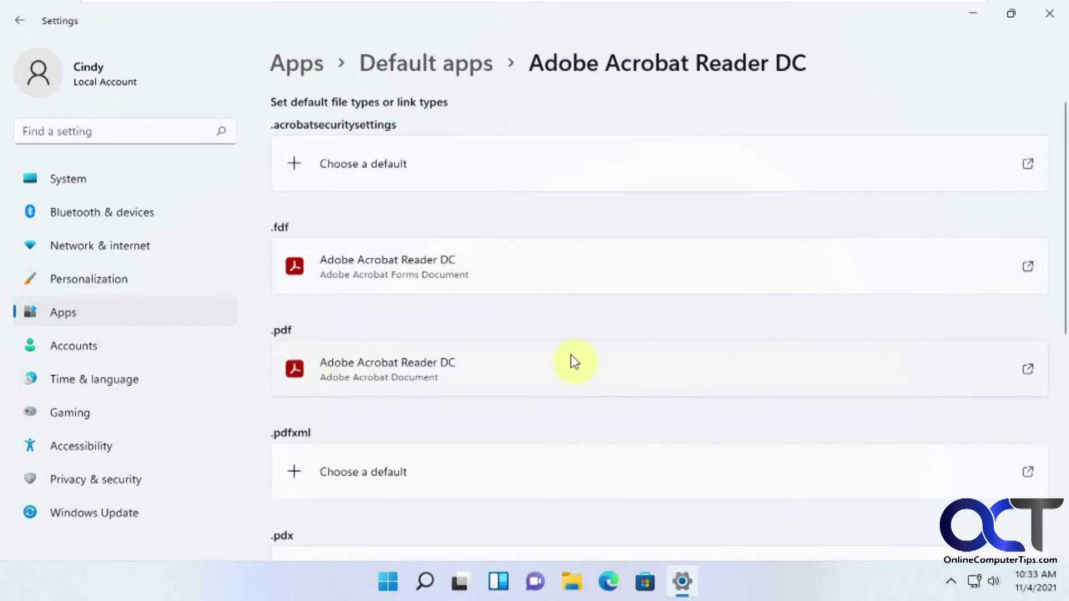
{"action": "left_click", "coordinate": [1050, 13]}
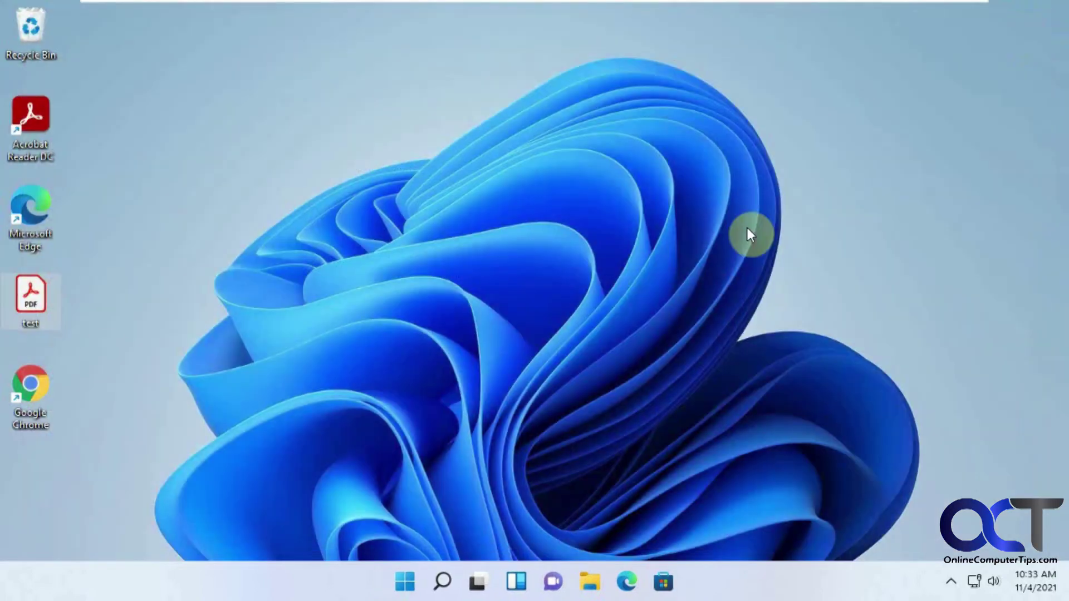
Step: Open test.pdf in Adobe Acrobat Reader DC through Open with > Choose another app
{"action": "right_click", "coordinate": [34, 303]}
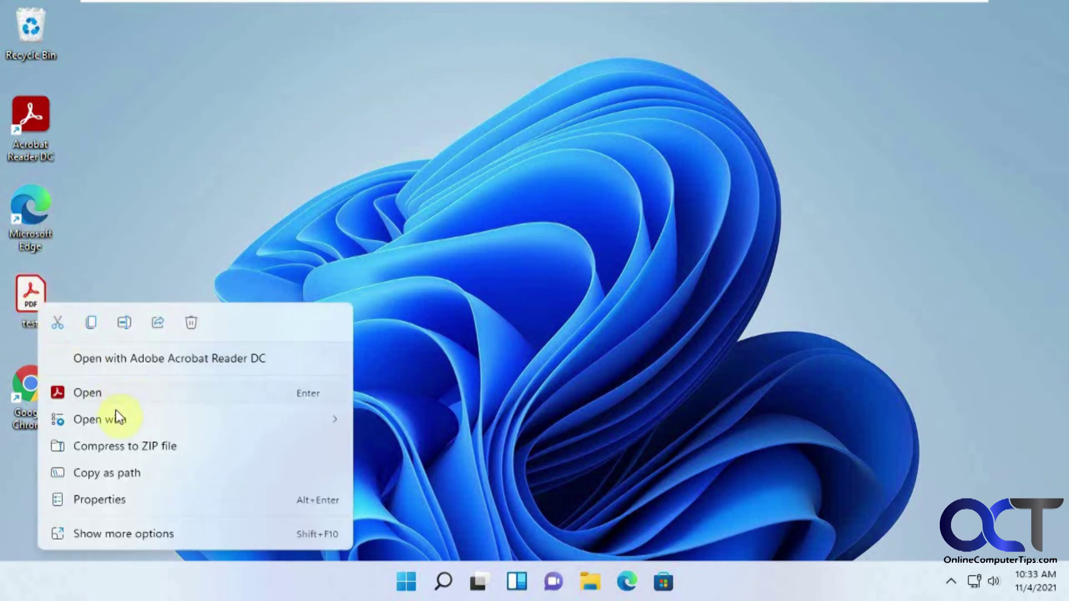
{"action": "mouse_move", "coordinate": [166, 418]}
{"action": "left_click", "coordinate": [439, 536]}
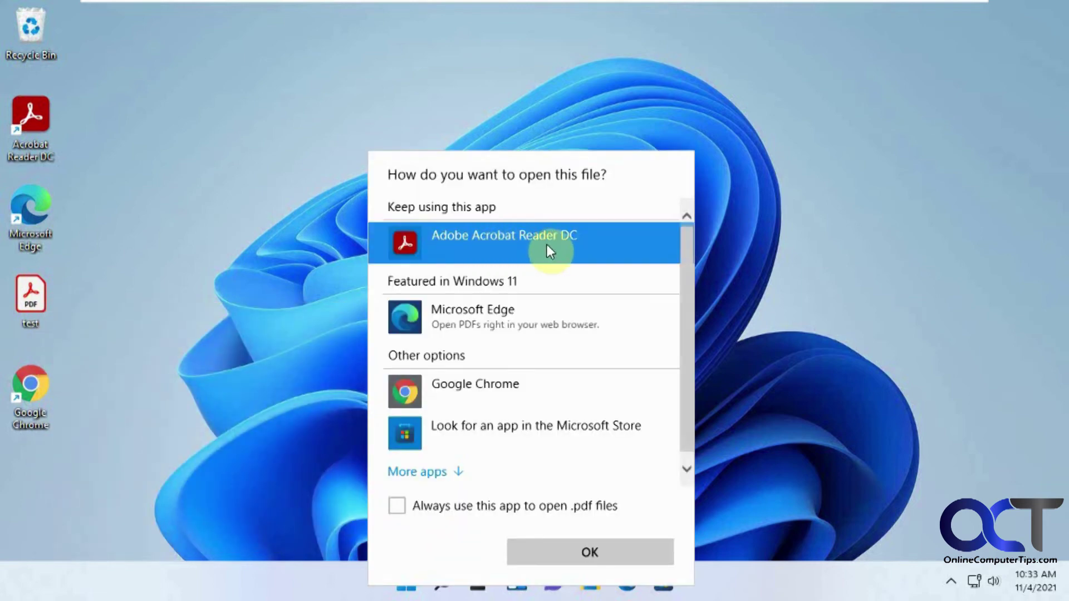
{"action": "left_click", "coordinate": [811, 416]}
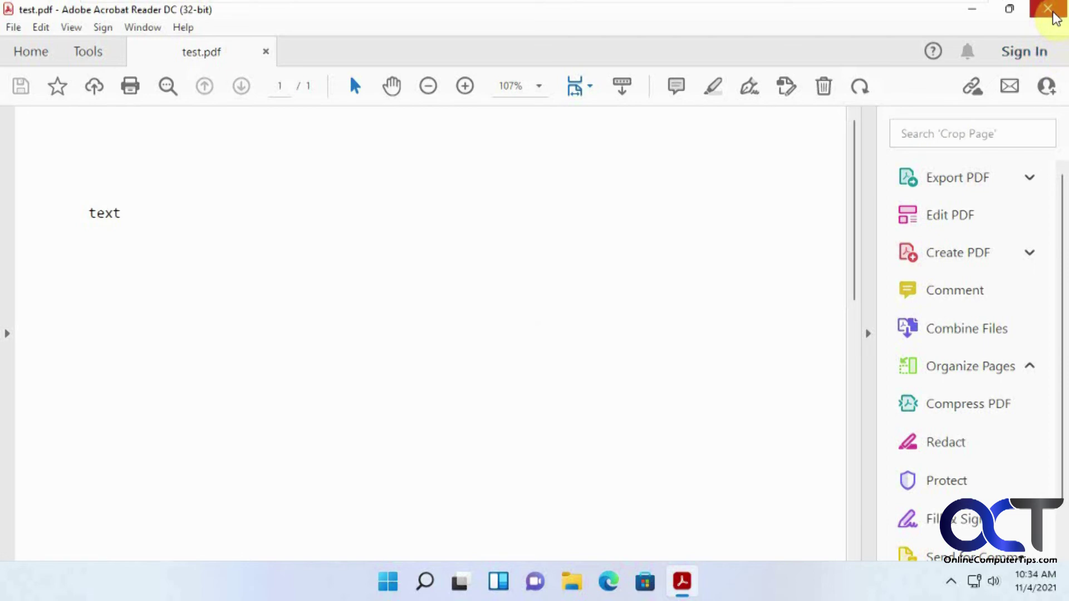
Step: Close the Acrobat Reader window showing test.pdf
{"action": "left_click", "coordinate": [1054, 15]}
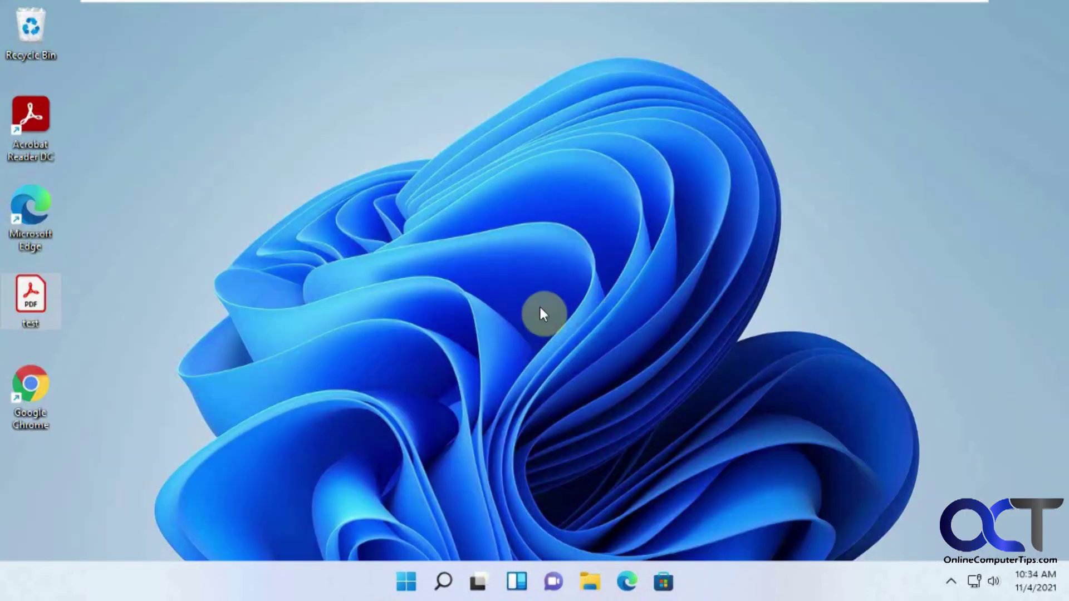